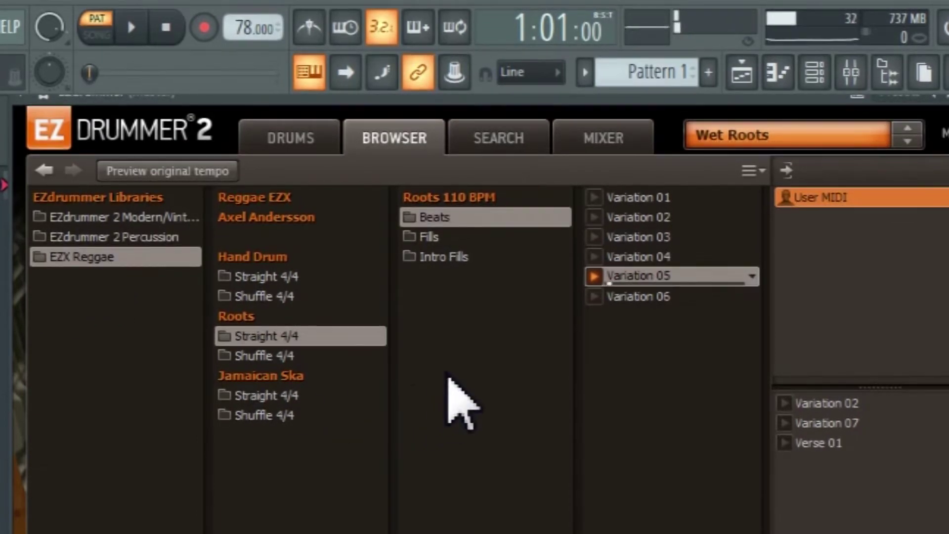
View the EZdrummer drum kit, switch playback to song mode and audition the Pattern 1 drum clip on Track 1
{"action": "left_click", "coordinate": [295, 138]}
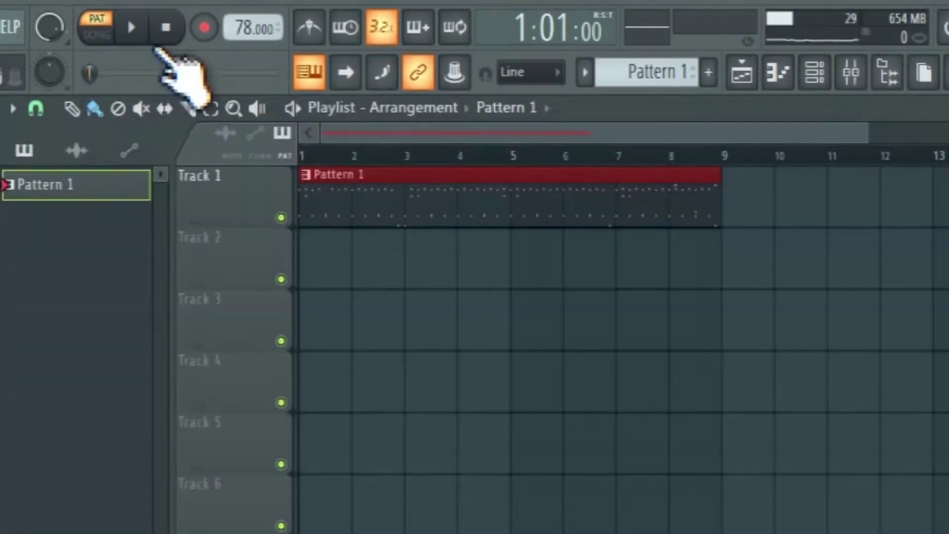
{"action": "left_click", "coordinate": [97, 29]}
{"action": "left_click", "coordinate": [131, 28]}
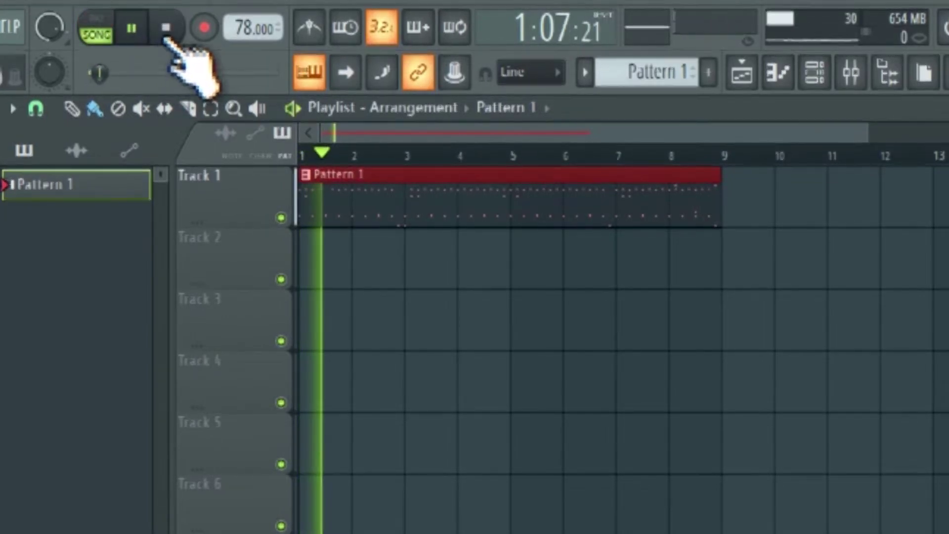
{"action": "left_click", "coordinate": [166, 28]}
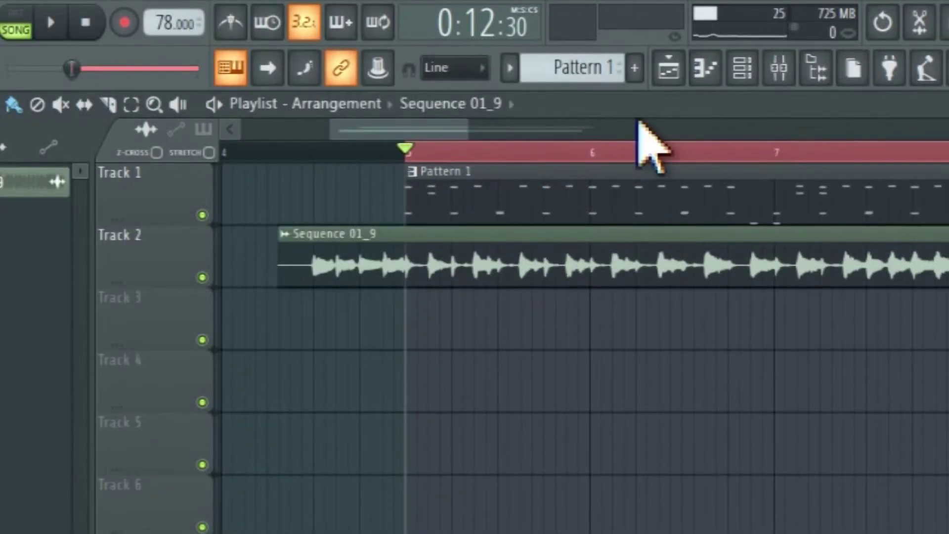
Audition Pattern 1 together with Sequence 01_9 from just before bar 5, checking the mixer levels during playback, and stop
{"action": "left_click", "coordinate": [295, 156]}
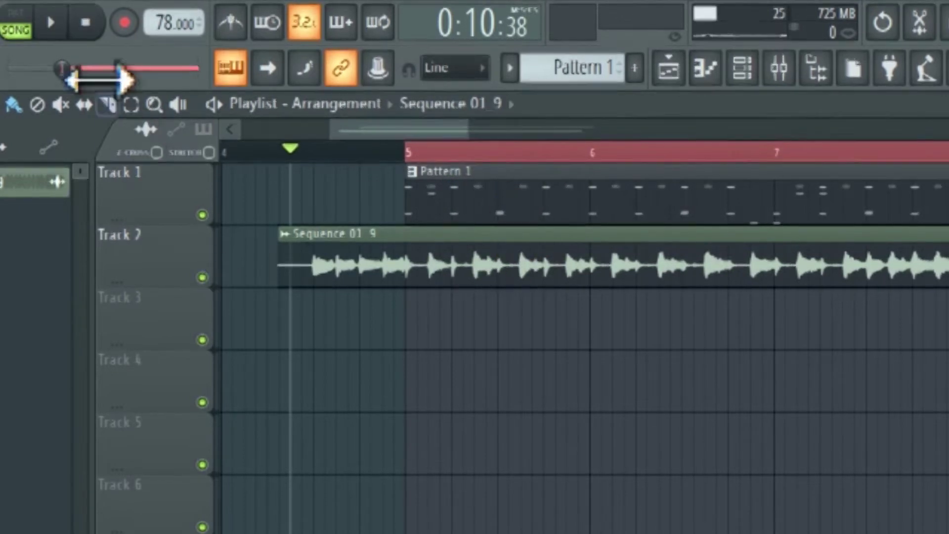
{"action": "left_click", "coordinate": [50, 22]}
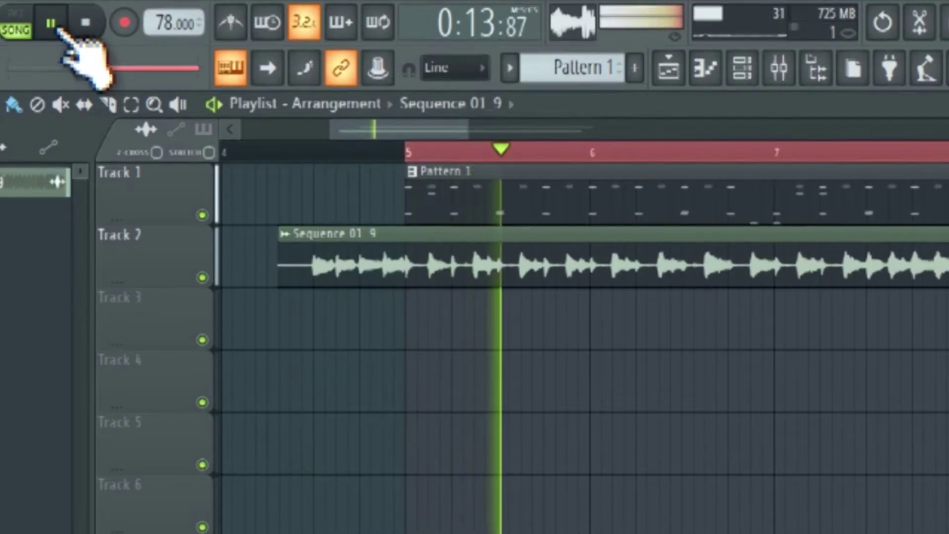
{"action": "left_click", "coordinate": [779, 69]}
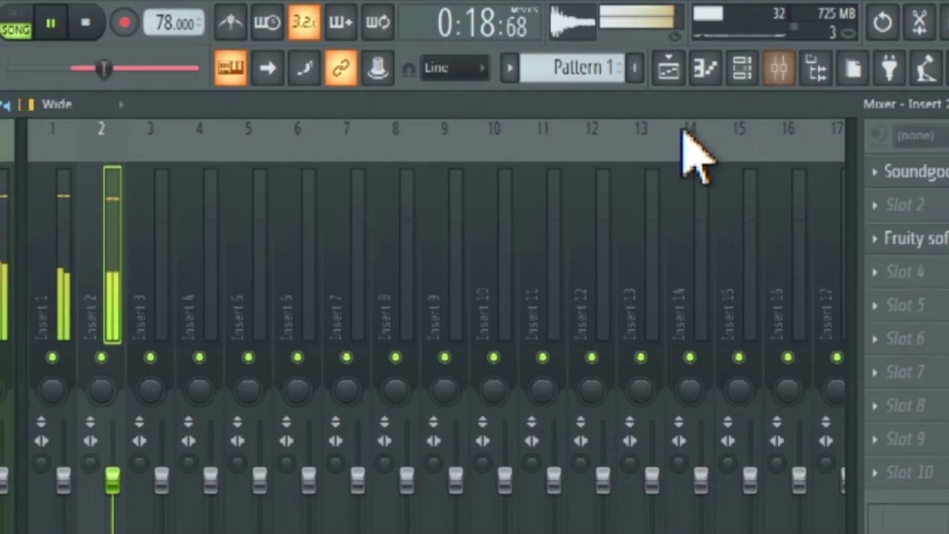
{"action": "left_click", "coordinate": [93, 33]}
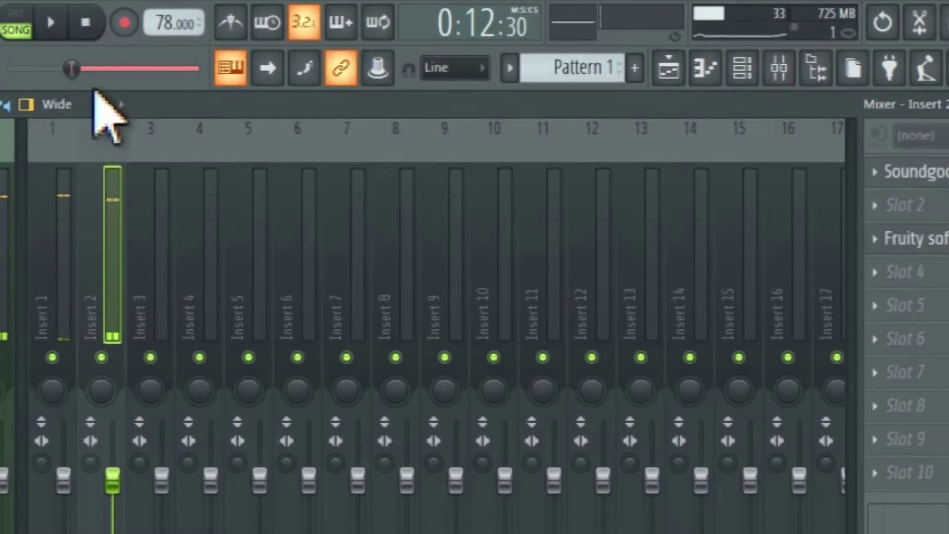
Compare the effect chains on Insert 1 and Insert 2, inspecting Soundgoodizer and the plugins available for slot 2 of Insert 2
{"action": "left_click", "coordinate": [61, 160]}
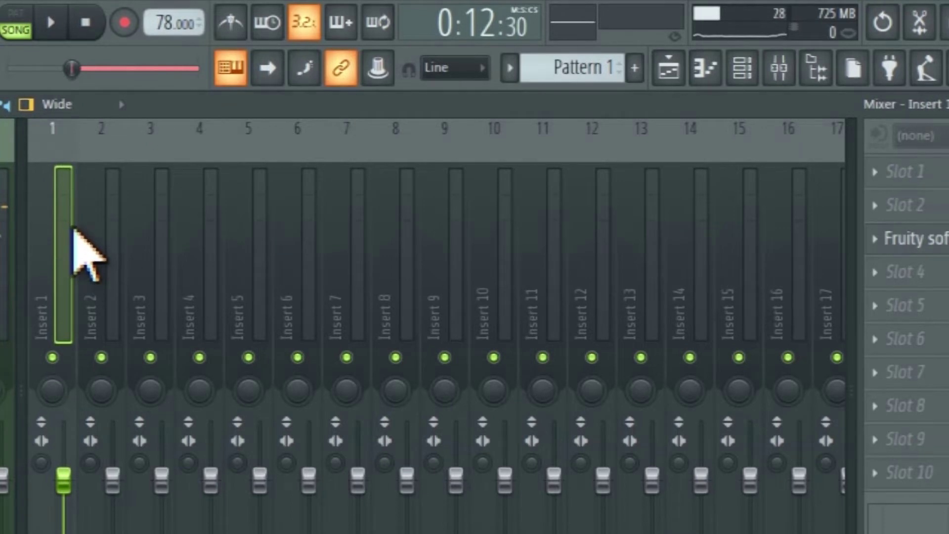
{"action": "left_click", "coordinate": [116, 157]}
{"action": "left_click", "coordinate": [59, 159]}
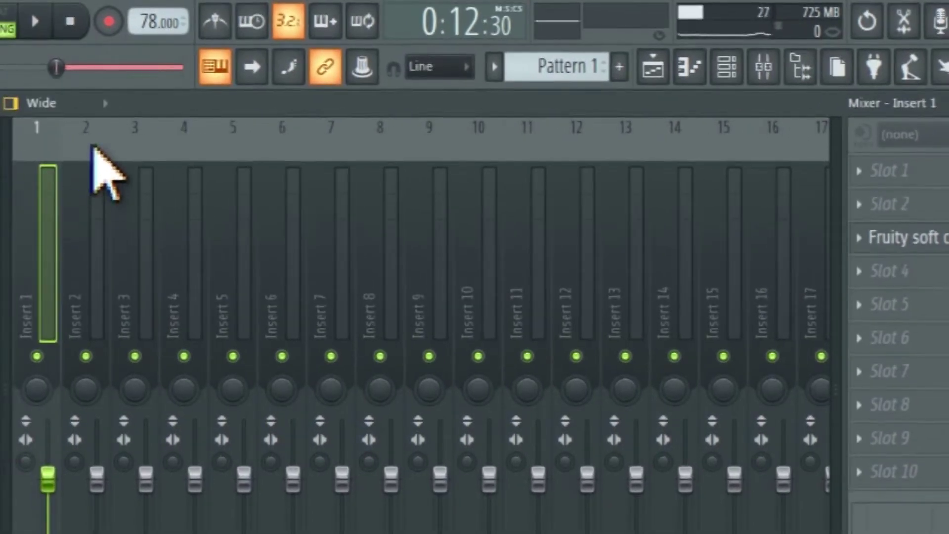
{"action": "left_click", "coordinate": [36, 169]}
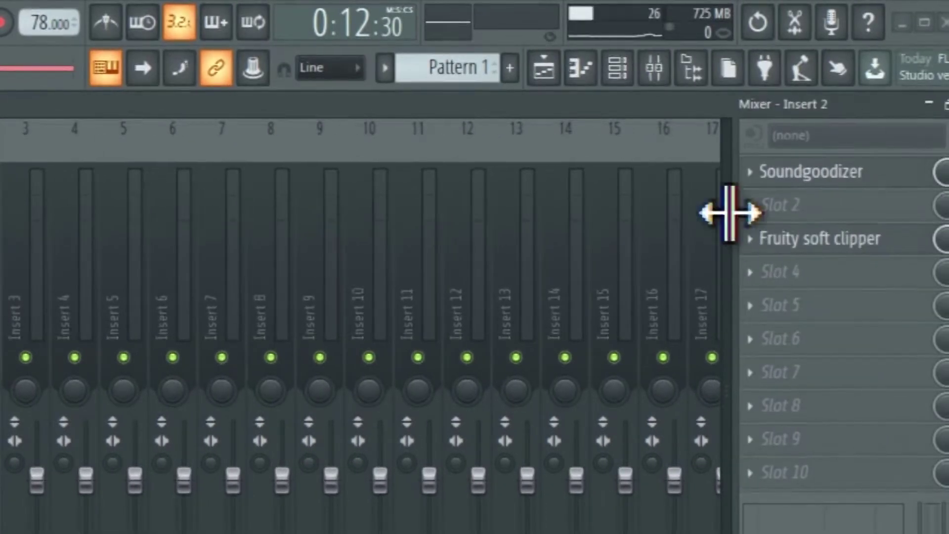
{"action": "left_click", "coordinate": [816, 174]}
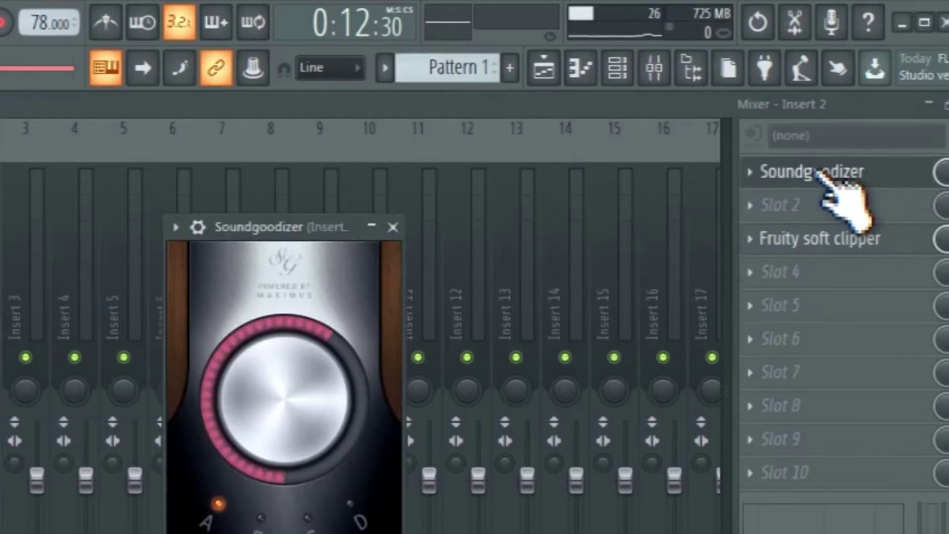
{"action": "left_click_drag", "start_coordinate": [317, 229], "coordinate": [358, 236]}
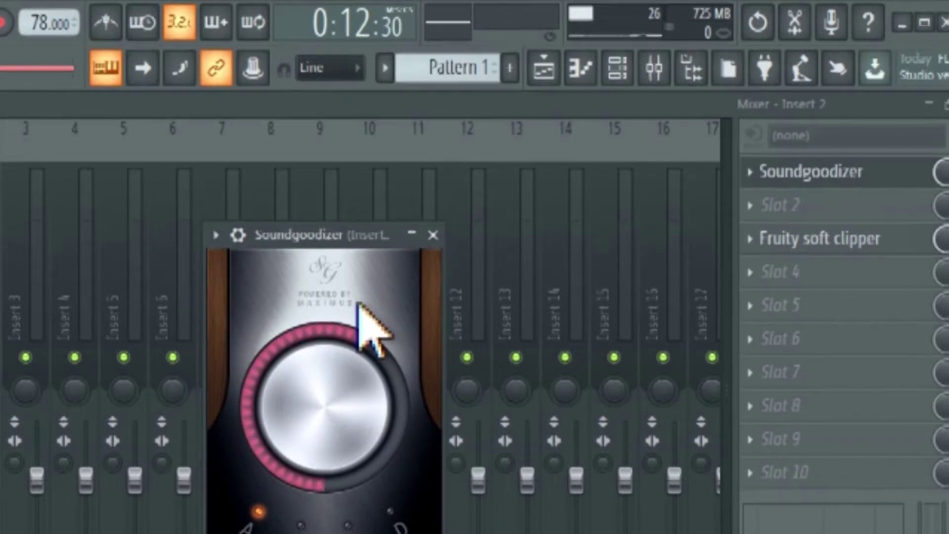
{"action": "left_click", "coordinate": [751, 207]}
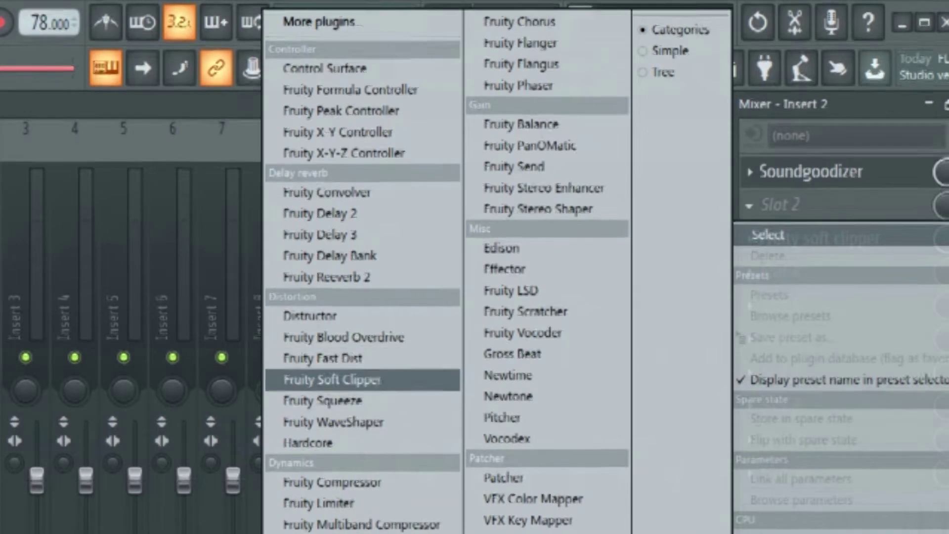
{"action": "key", "text": "Return"}
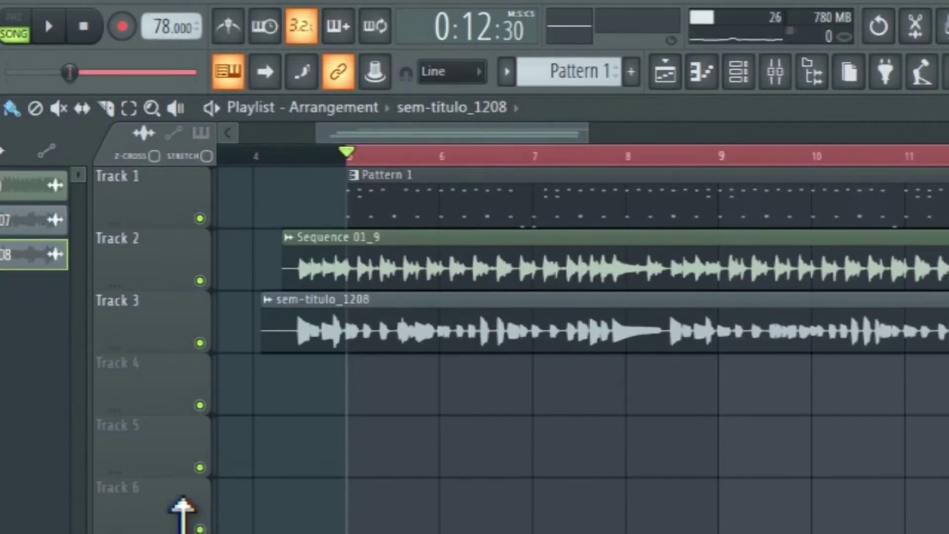
Audition the arrangement with the sem-título_1208 clip from bar 5 and view the full length of the voz_2 clip
{"action": "left_click", "coordinate": [57, 41]}
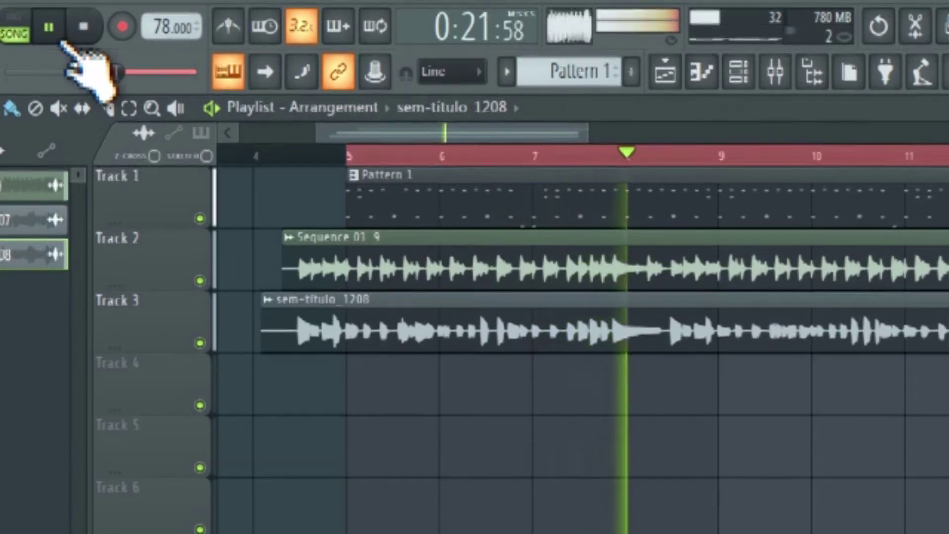
{"action": "left_click", "coordinate": [94, 32]}
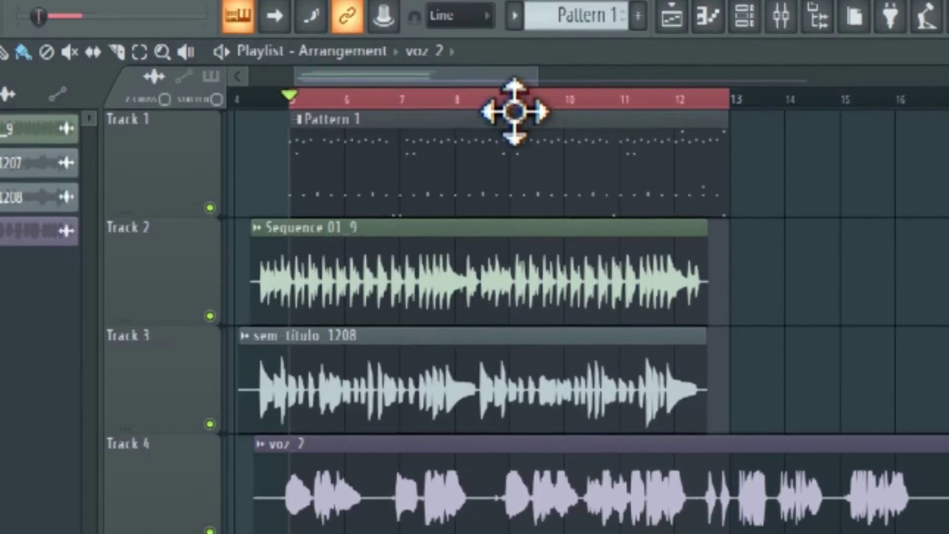
{"action": "left_click_drag", "start_coordinate": [538, 82], "coordinate": [887, 86]}
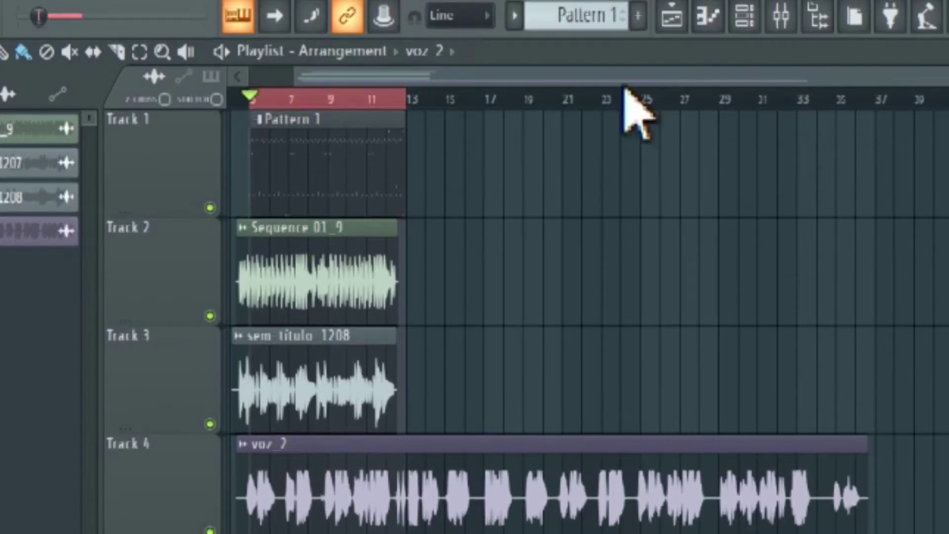
{"action": "left_click_drag", "start_coordinate": [889, 80], "coordinate": [574, 85]}
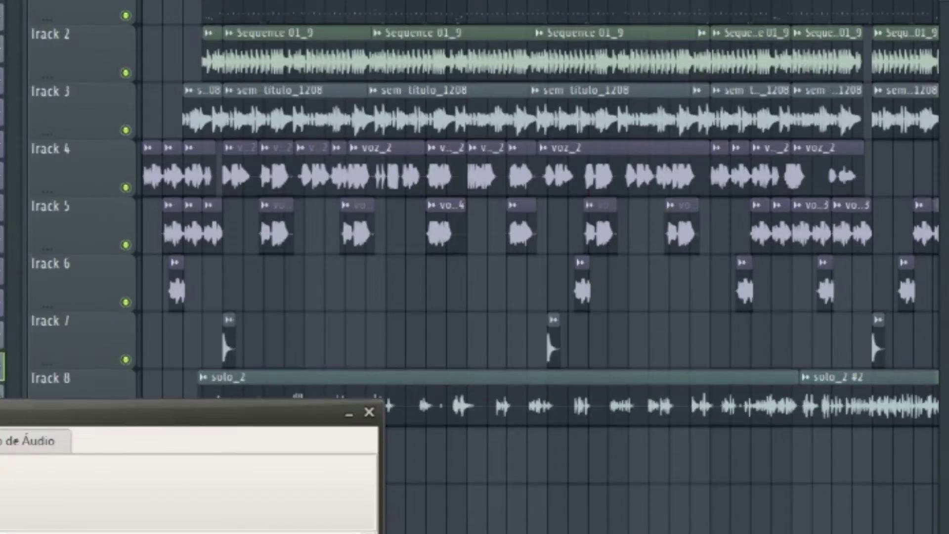
Dismiss the open dialog, examine the clip layout of the full arrangement on Tracks 2 to 8 and play it
{"action": "key", "text": "Escape"}
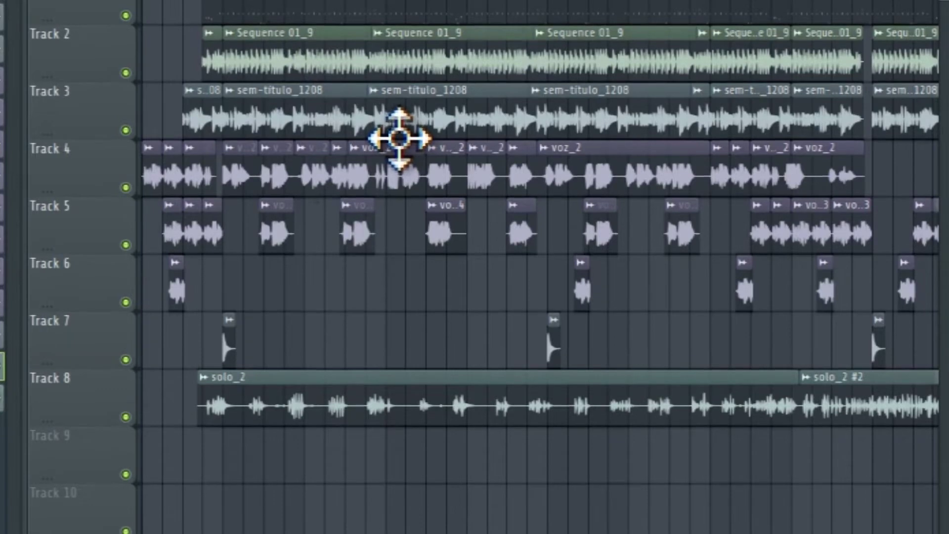
{"action": "scroll", "coordinate": [399, 392], "scroll_direction": "down", "scroll_amount": 5}
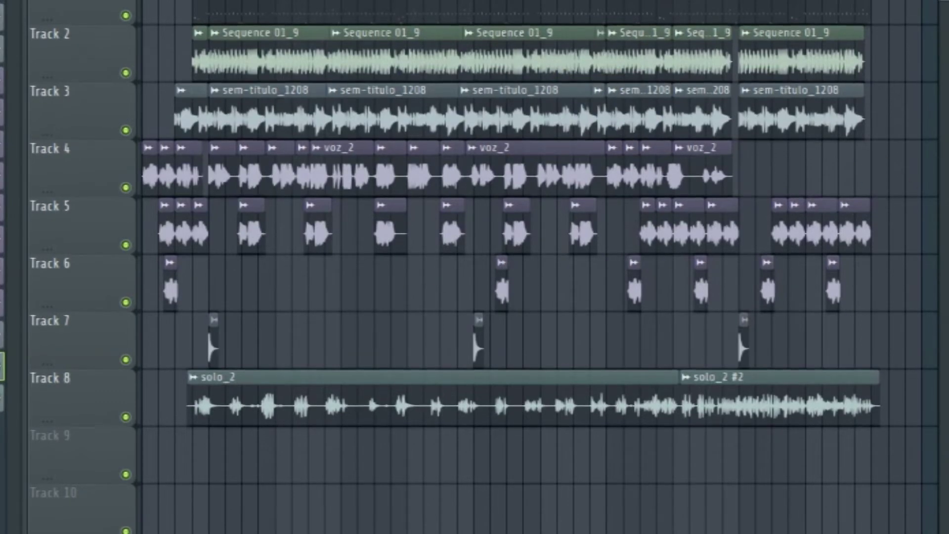
{"action": "scroll", "coordinate": [529, 267], "scroll_direction": "up", "scroll_amount": 3}
{"action": "scroll", "coordinate": [529, 267], "scroll_direction": "down", "scroll_amount": 2}
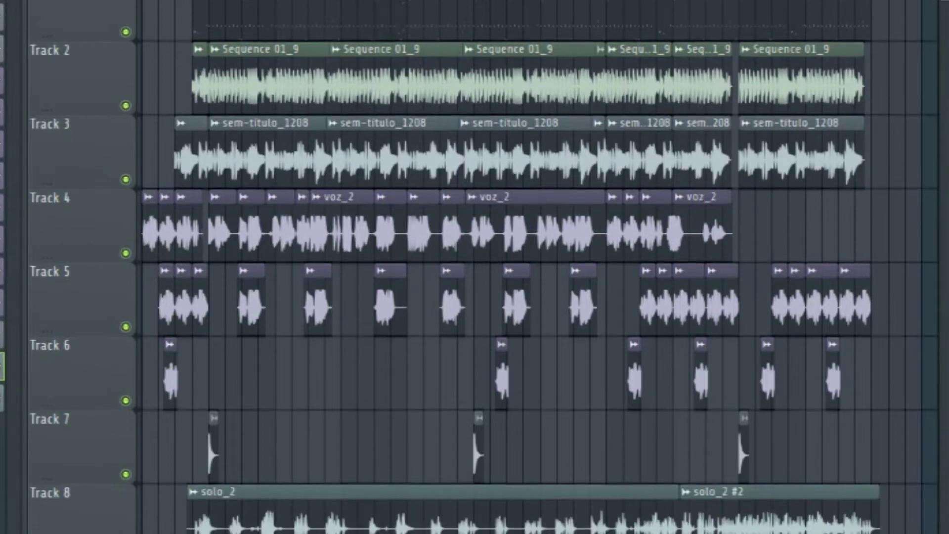
{"action": "scroll", "coordinate": [368, 500], "scroll_direction": "down", "scroll_amount": 1}
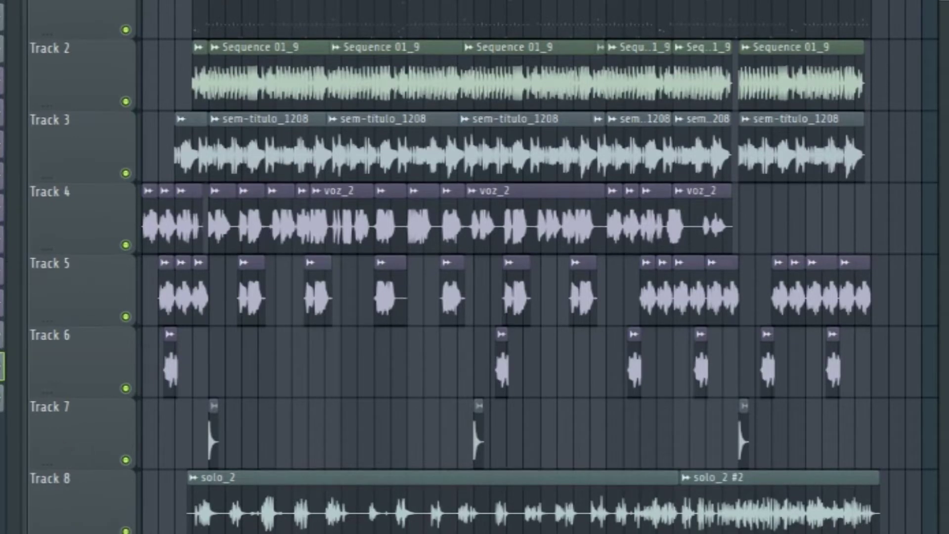
{"action": "key", "text": "space"}
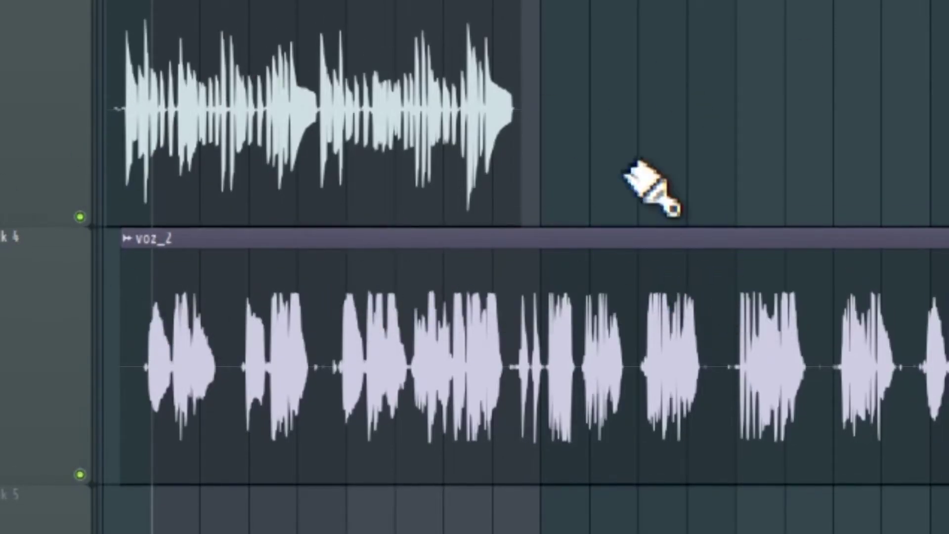
Examine the voz_2 vocal waveform on Track 4 close up along the timeline
{"action": "scroll", "coordinate": [474, 267], "scroll_direction": "up", "scroll_amount": 5}
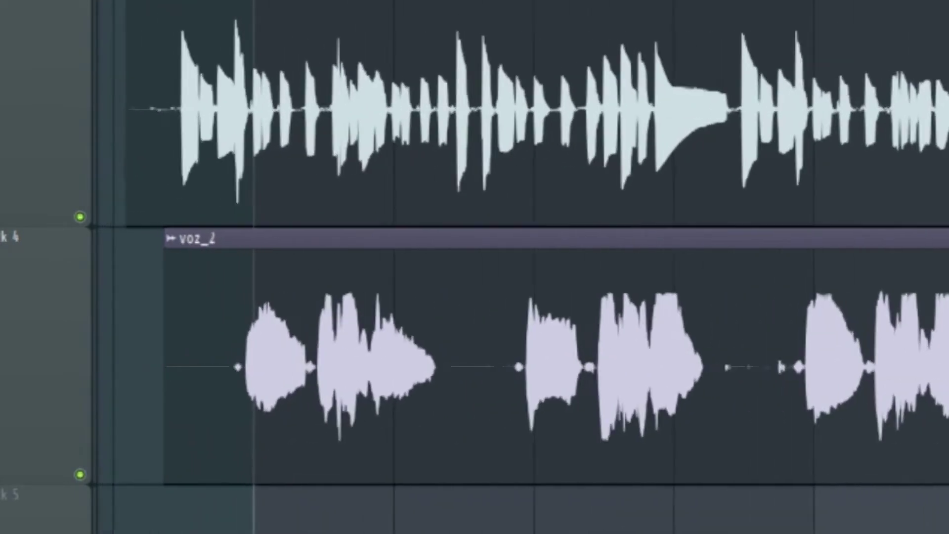
{"action": "scroll", "coordinate": [523, 266], "scroll_direction": "right", "scroll_amount": 10}
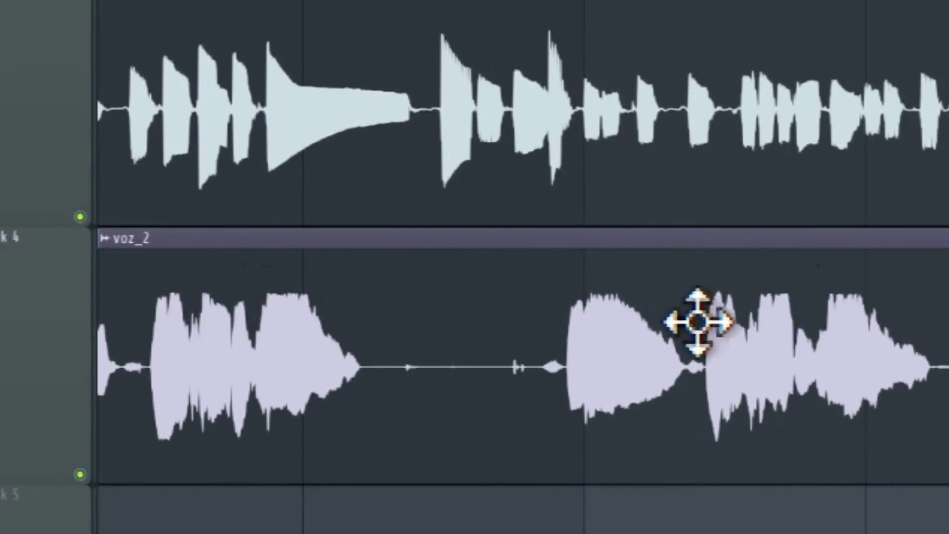
{"action": "scroll", "coordinate": [522, 267], "scroll_direction": "right", "scroll_amount": 10}
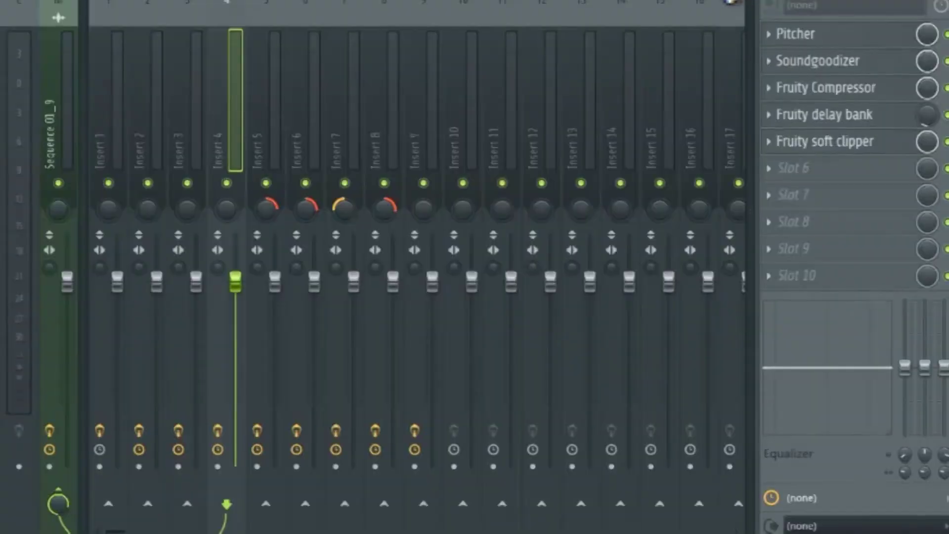
Inspect the Kerovee effect on Insert 5 and the Pitcher settings on Insert 4
{"action": "left_click", "coordinate": [270, 19]}
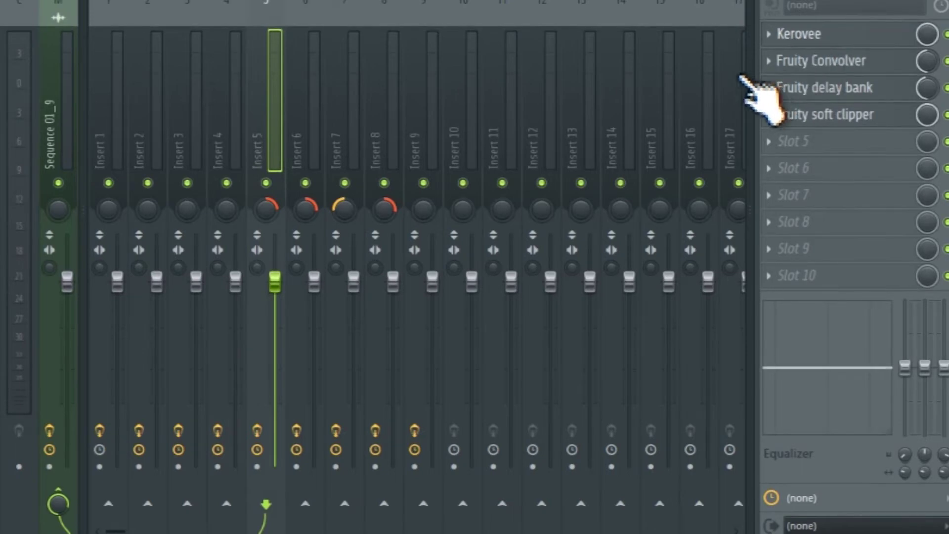
{"action": "left_click", "coordinate": [799, 32]}
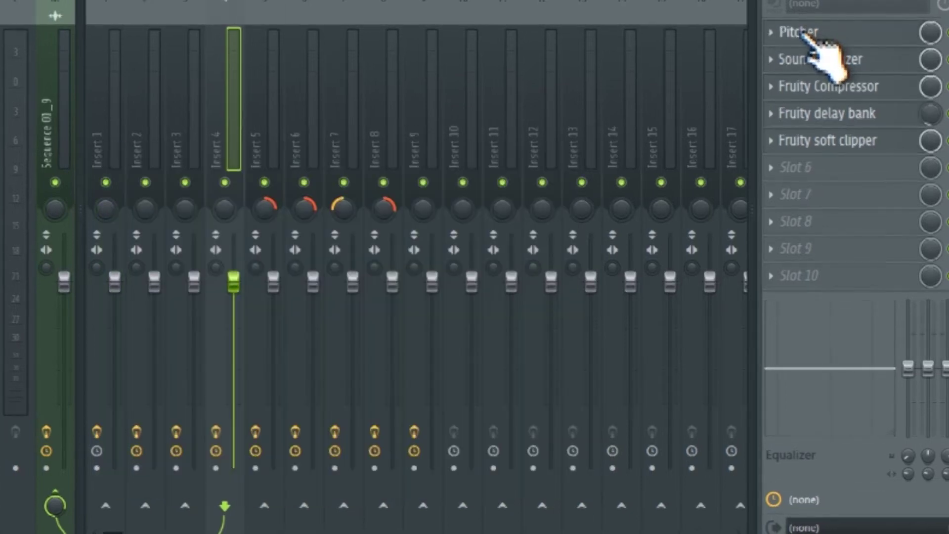
{"action": "left_click", "coordinate": [811, 36]}
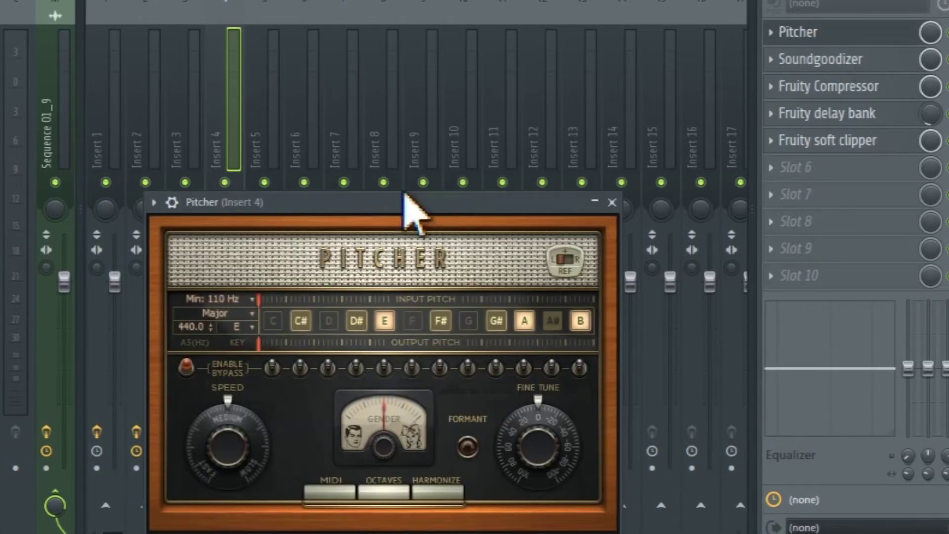
{"action": "left_click_drag", "start_coordinate": [396, 204], "coordinate": [404, 164]}
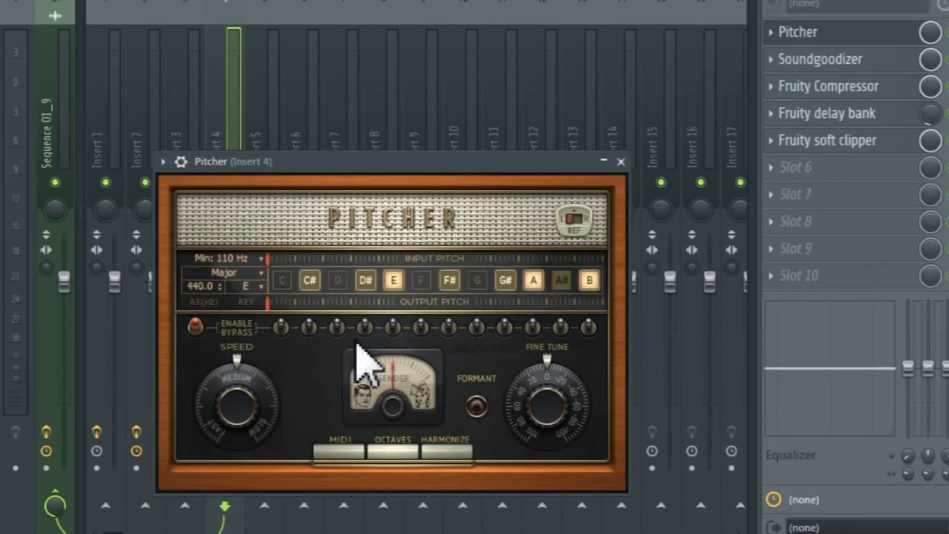
{"action": "left_click", "coordinate": [621, 161]}
Inspect the Fruity Compressor and Fruity delay bank settings on Insert 4, closing each plugin window
{"action": "left_click", "coordinate": [835, 85]}
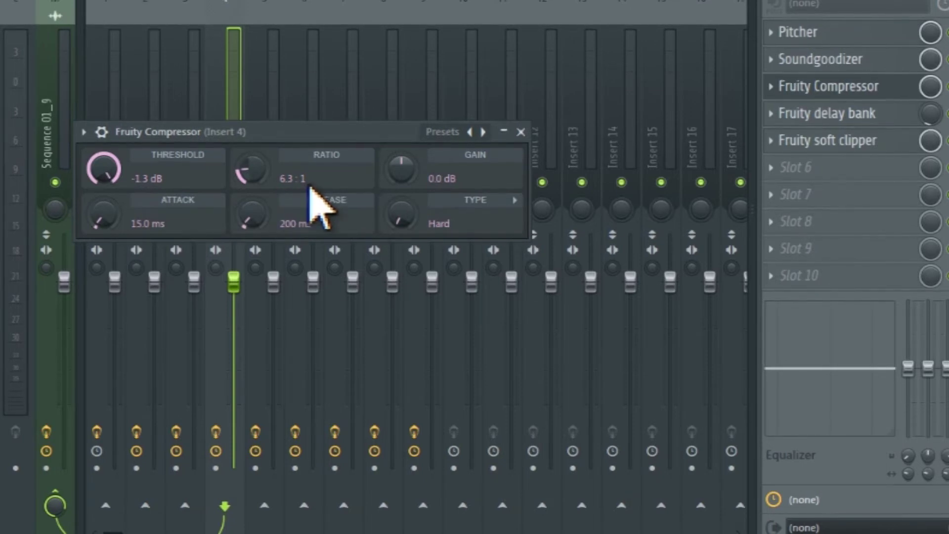
{"action": "left_click", "coordinate": [520, 132]}
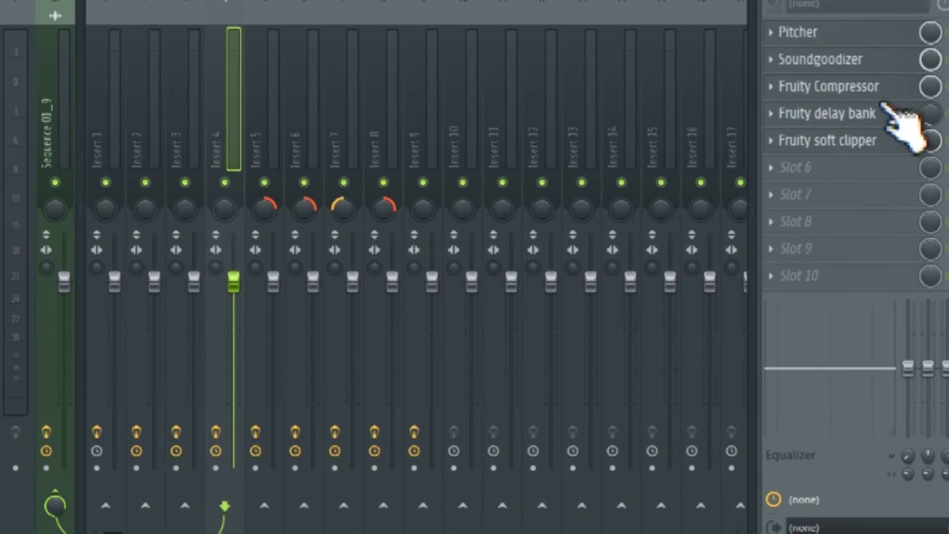
{"action": "left_click", "coordinate": [857, 113]}
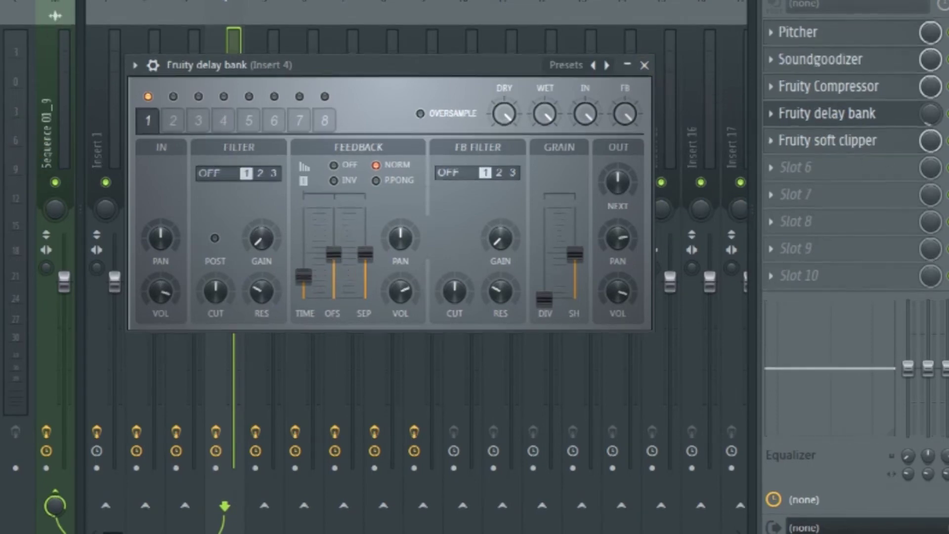
{"action": "left_click", "coordinate": [644, 66]}
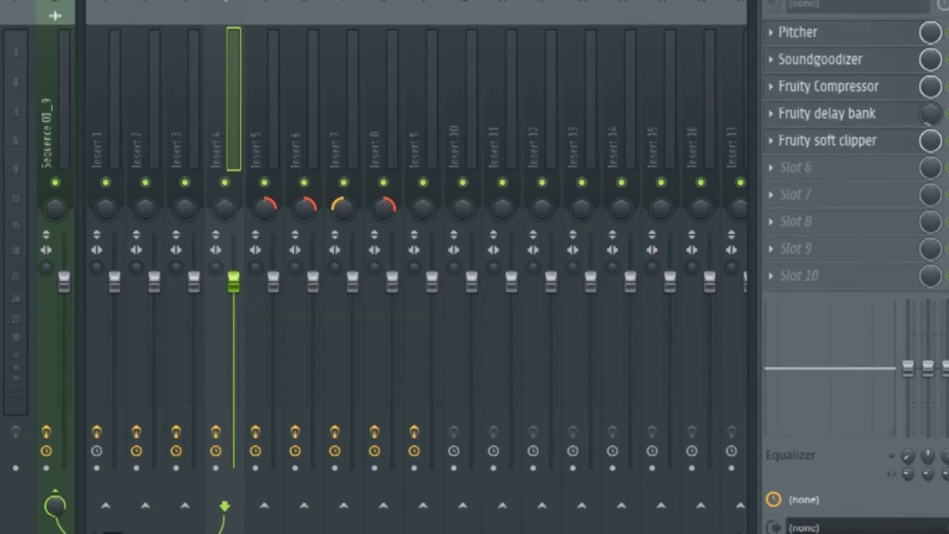
Open the Tempo tapper for the project tempo and close it again
{"action": "right_click", "coordinate": [214, 1]}
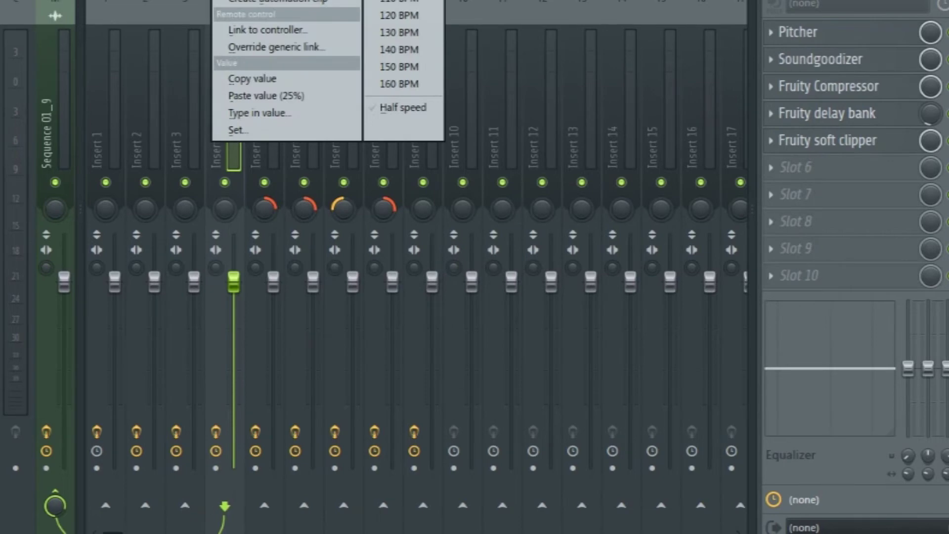
{"action": "left_click", "coordinate": [399, 1]}
{"action": "left_click", "coordinate": [303, 140]}
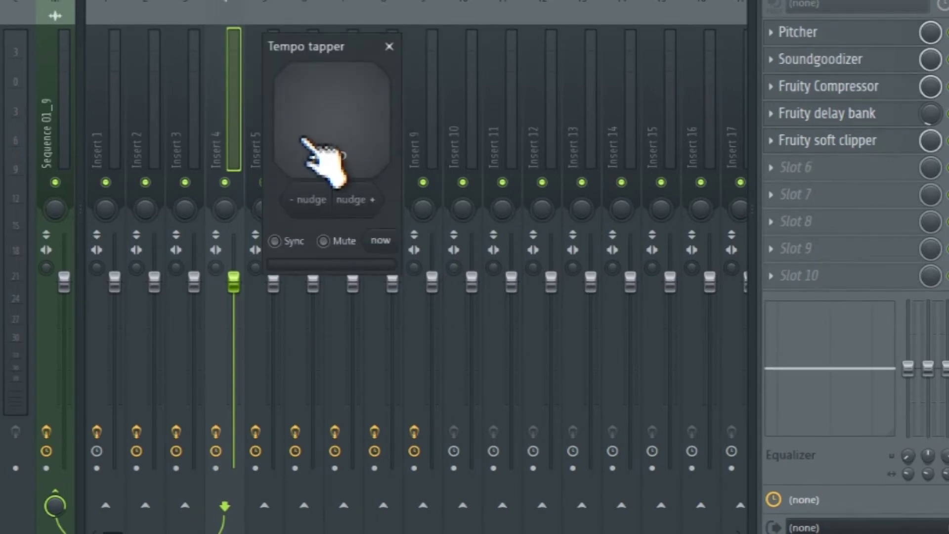
{"action": "left_click", "coordinate": [389, 47]}
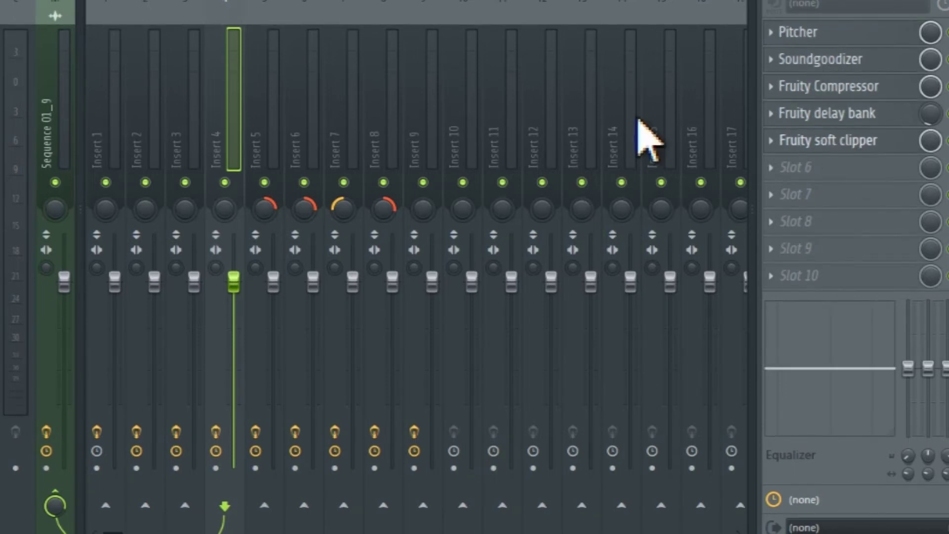
Check the effect slots on Insert 2 and the master, and play the song with the system volume levels open
{"action": "left_click", "coordinate": [158, 15]}
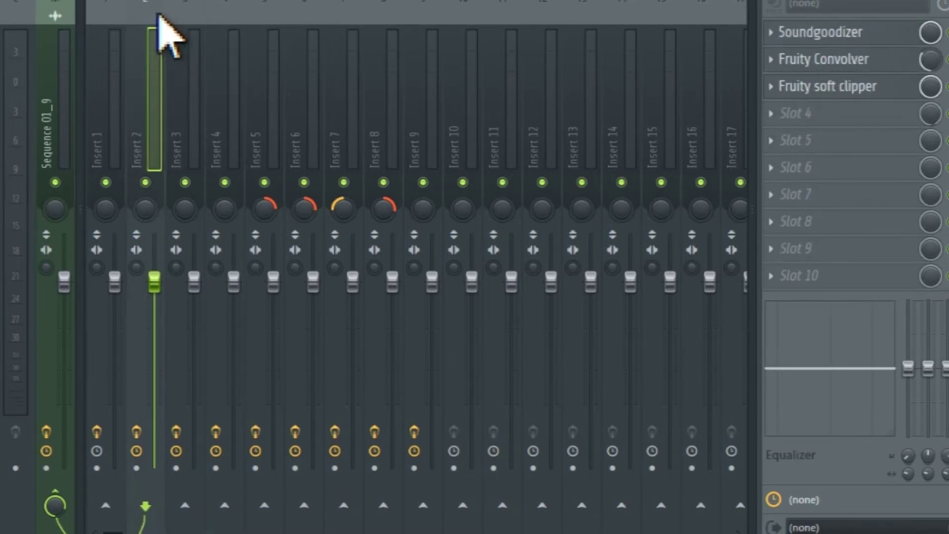
{"action": "left_click", "coordinate": [67, 4]}
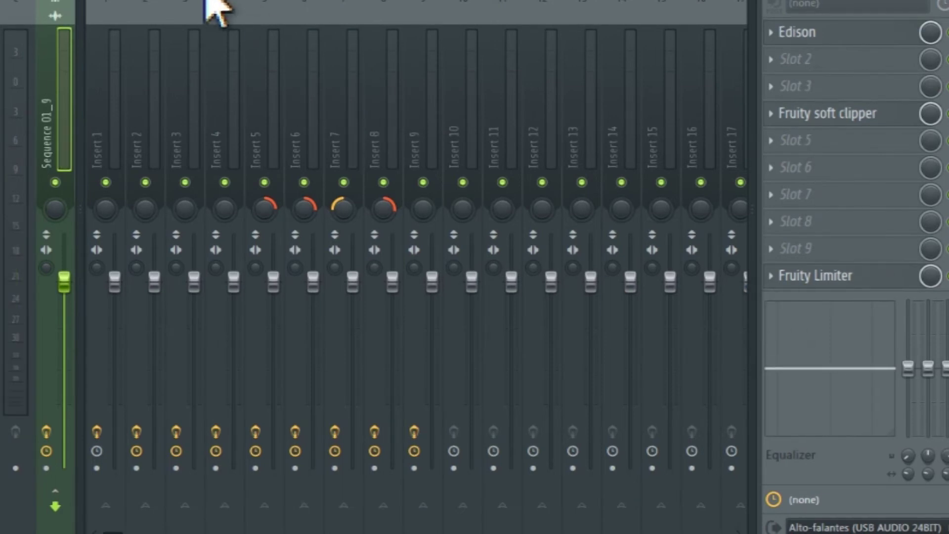
{"action": "key", "text": "space"}
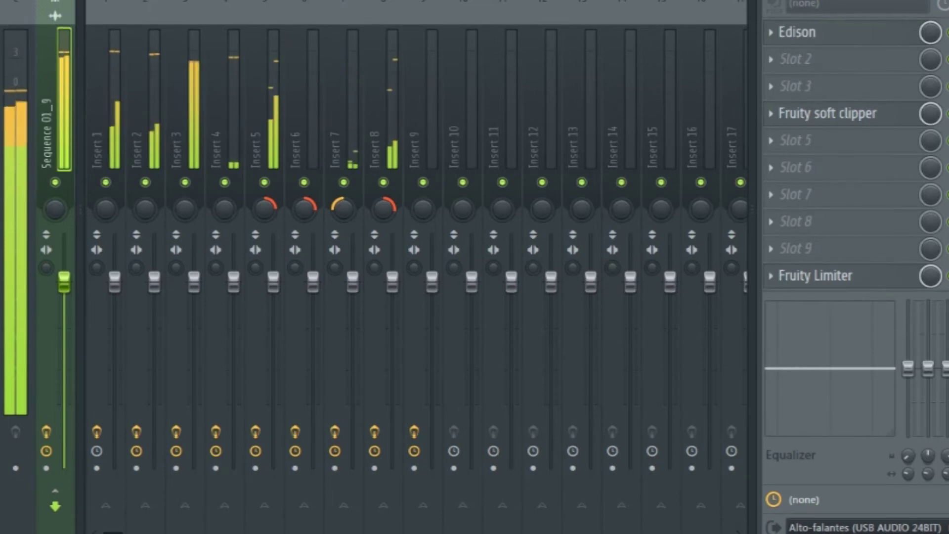
{"action": "left_click", "coordinate": [798, 531]}
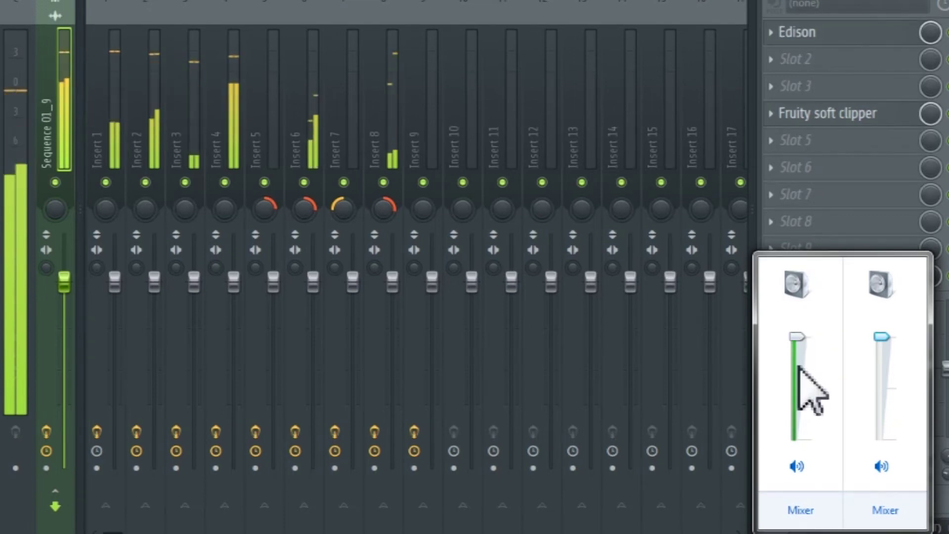
Review the effect chains on Inserts 4, 3, 2 and 1 while the song plays
{"action": "left_click", "coordinate": [236, 9]}
{"action": "left_click", "coordinate": [188, 9]}
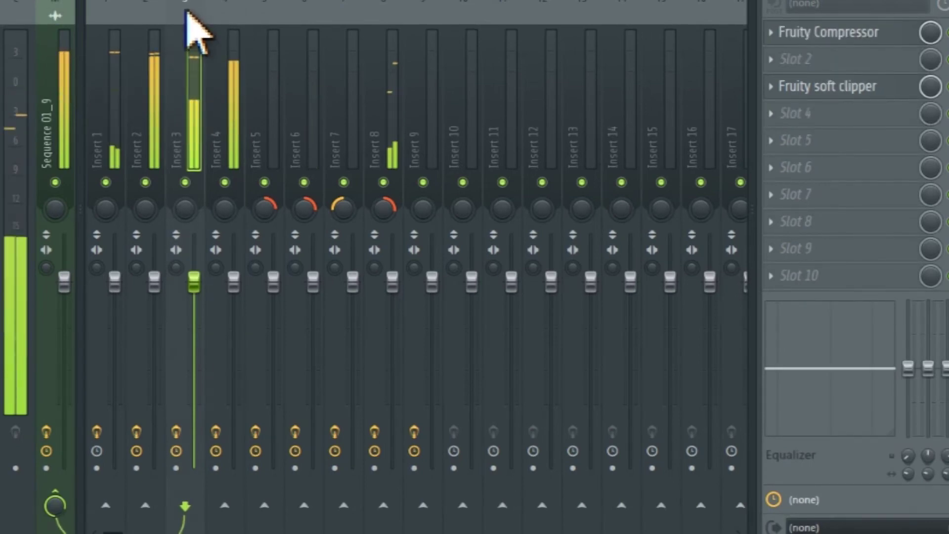
{"action": "left_click", "coordinate": [151, 8]}
{"action": "left_click", "coordinate": [117, 15]}
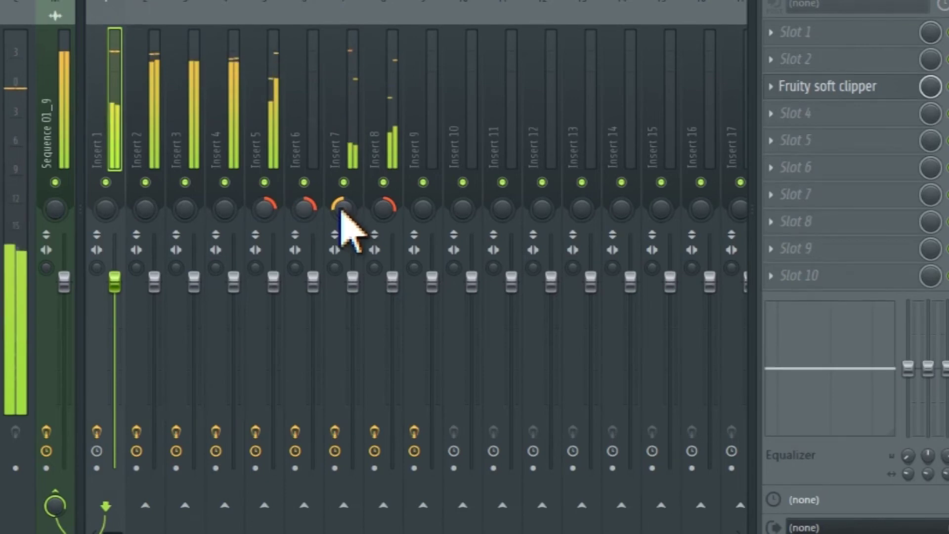
Review the effect chains on Inserts 5, 6, 7 and 8 during playback
{"action": "left_click", "coordinate": [275, 22]}
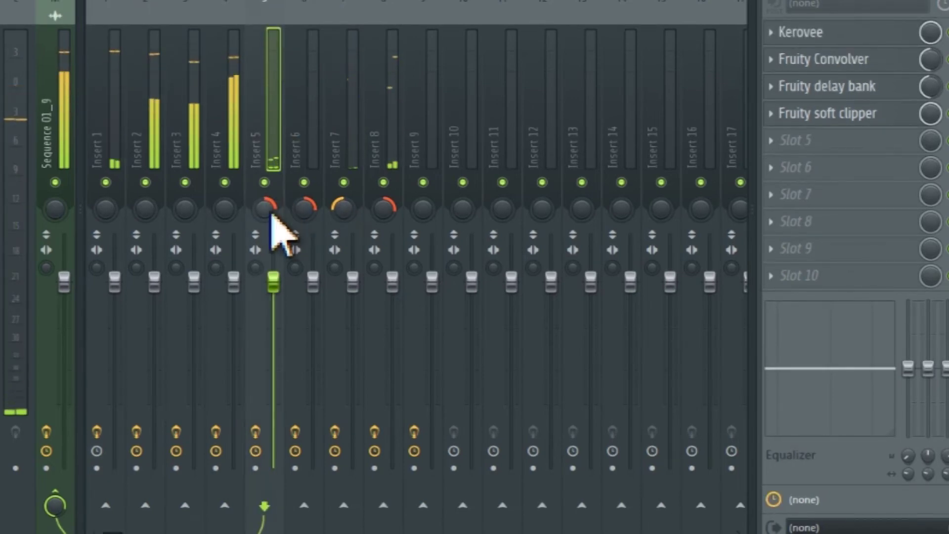
{"action": "left_click", "coordinate": [307, 20]}
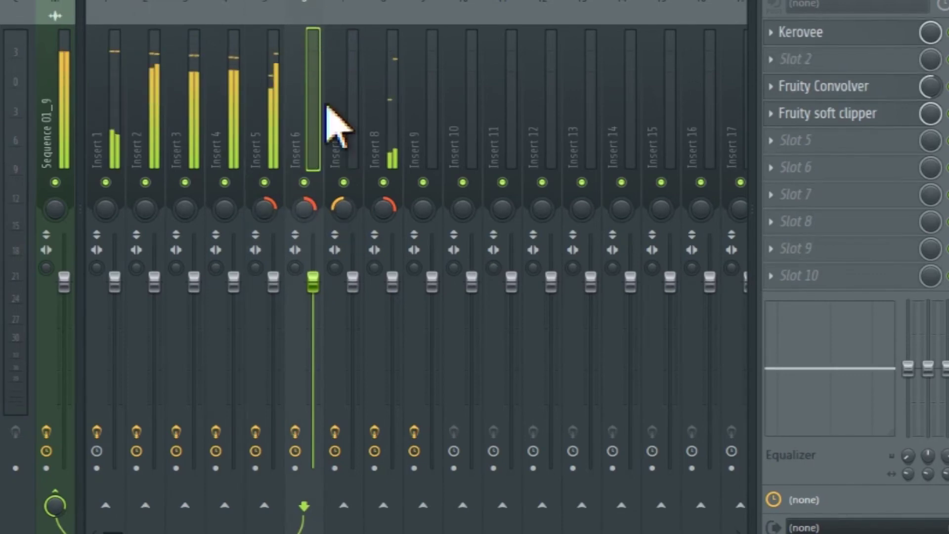
{"action": "left_click", "coordinate": [348, 9]}
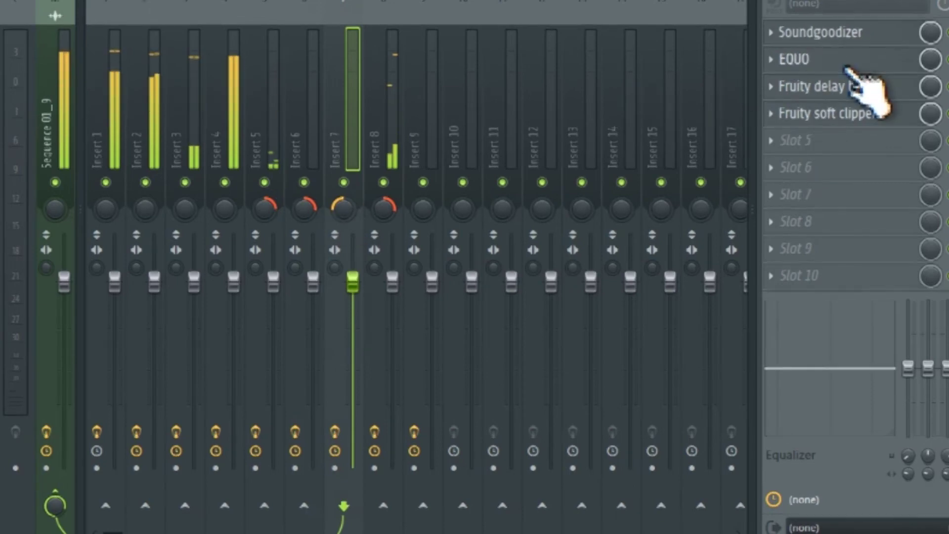
{"action": "left_click", "coordinate": [377, 34]}
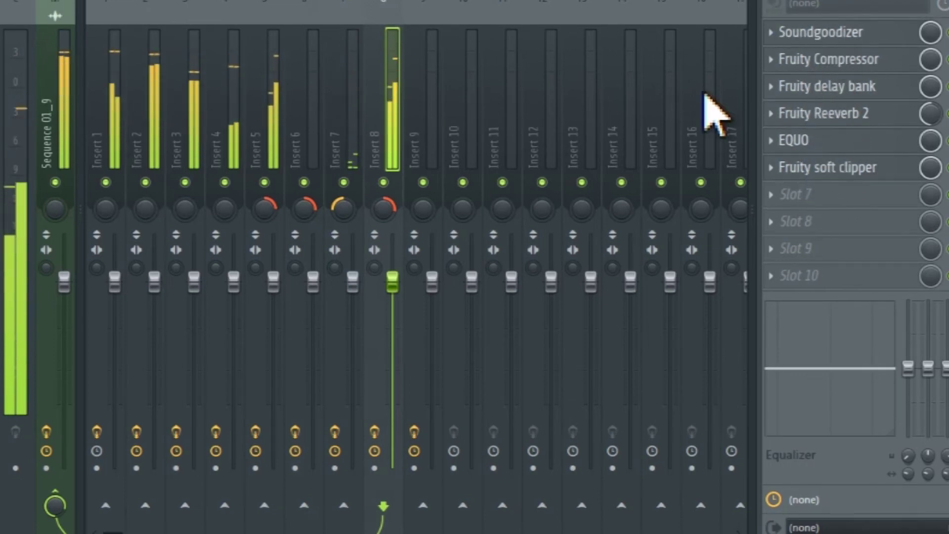
Solo Insert 8 in the mixer and bring the playlist arrangement in front of the recorder window
{"action": "right_click", "coordinate": [384, 183]}
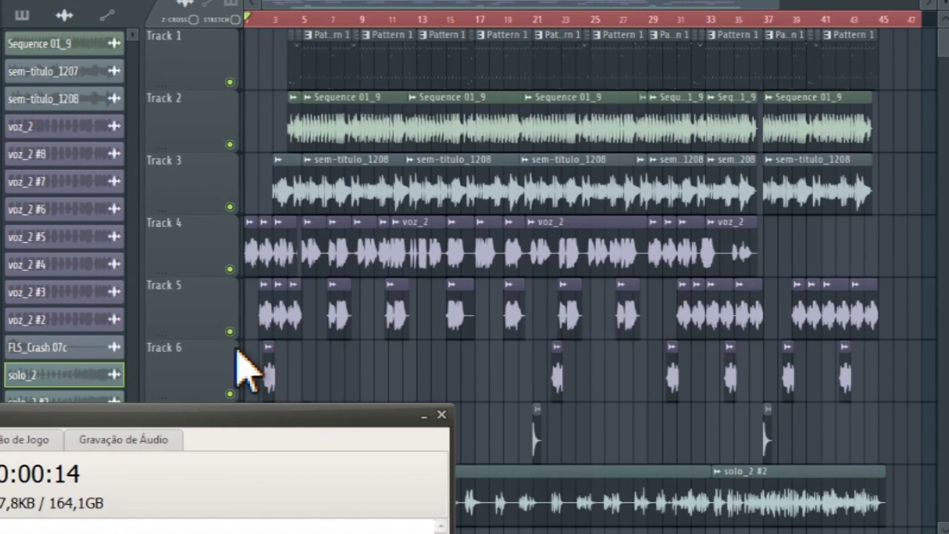
{"action": "left_click", "coordinate": [497, 19]}
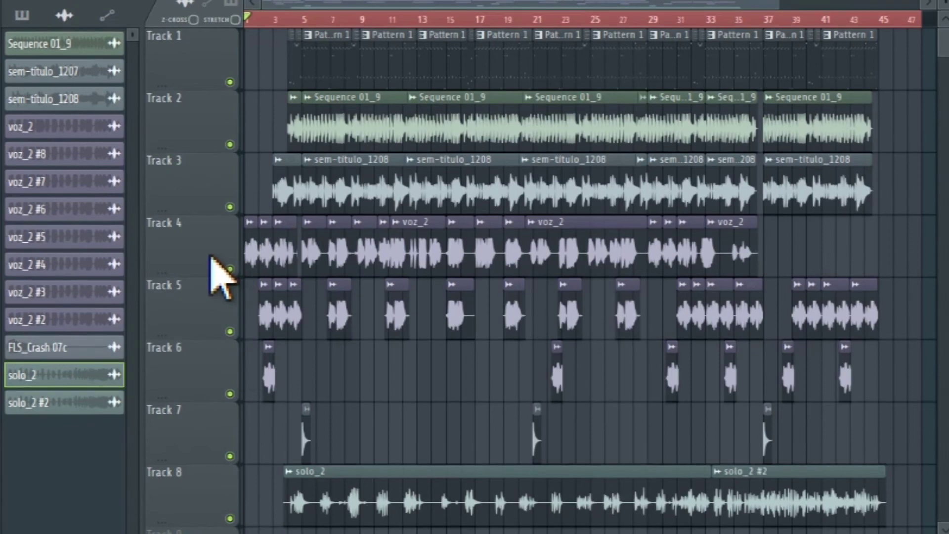